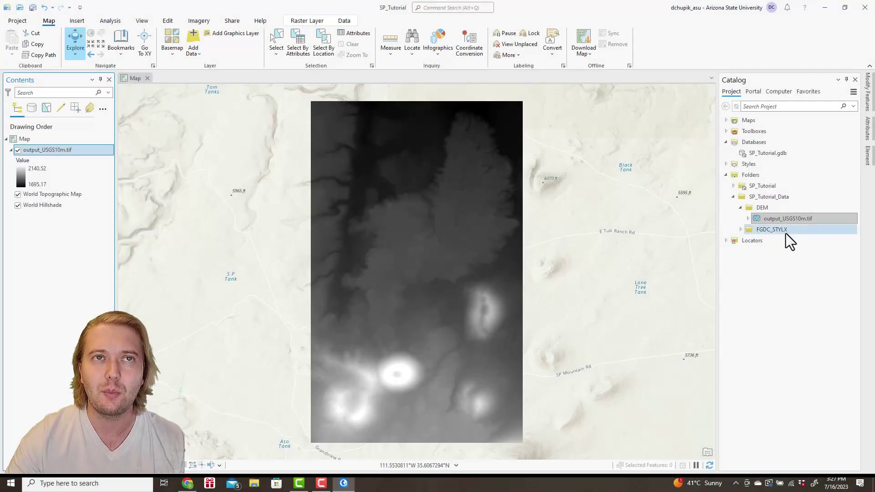
Inspect output_USGS10m.tif's properties: spatial reference GCS_North_American_1983, WKID 4269.
right_click(792, 221)
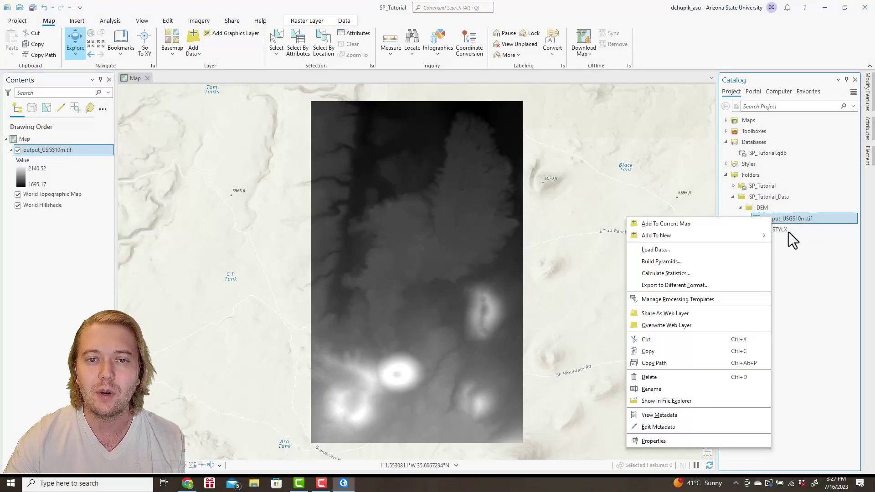
click(681, 438)
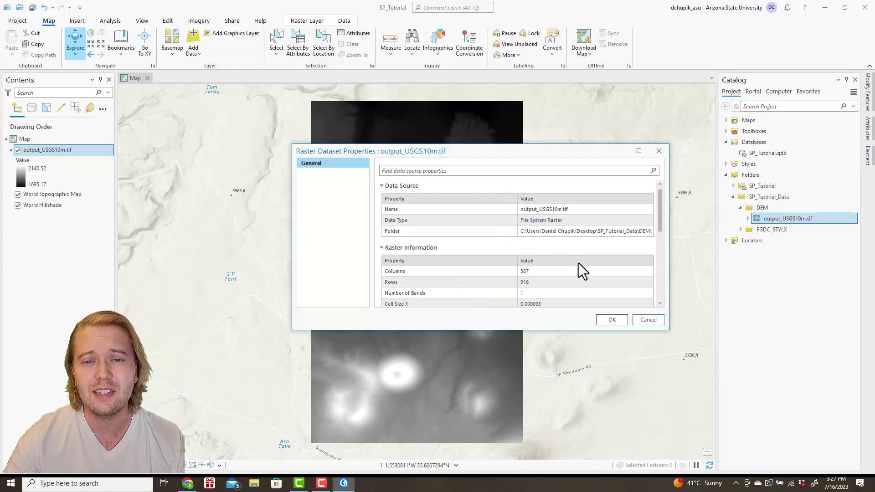
drag(660, 219, 653, 291)
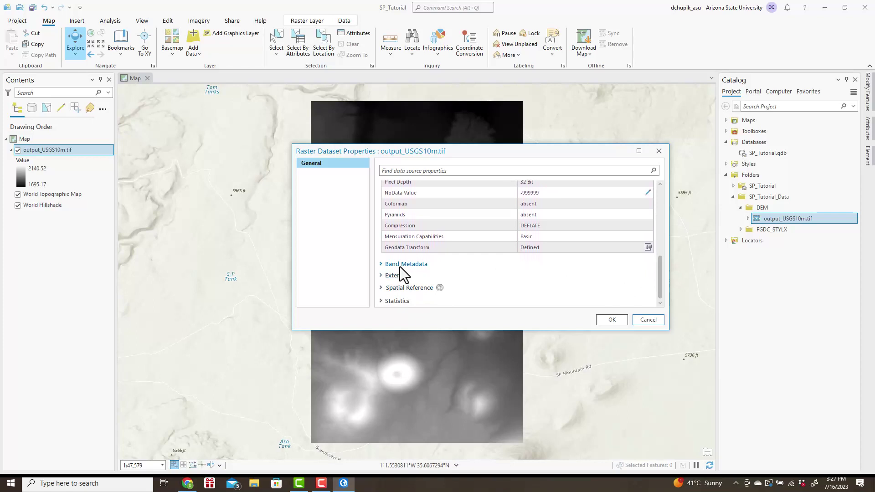
click(381, 288)
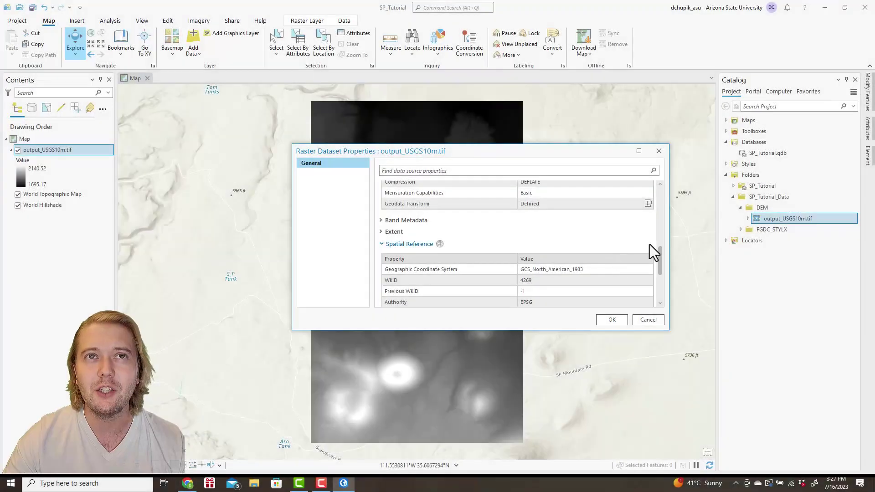
drag(660, 260, 659, 276)
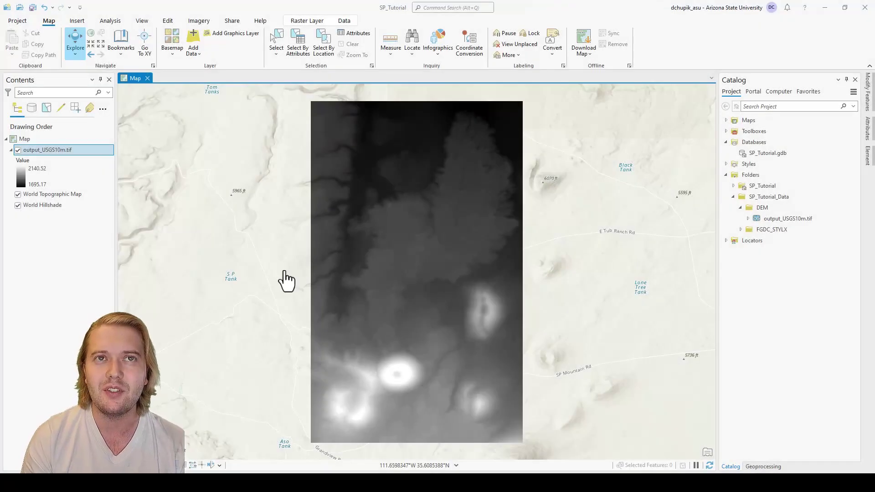
Open the map's Properties on the Coordinate Systems page.
scroll(287, 280, down, 10)
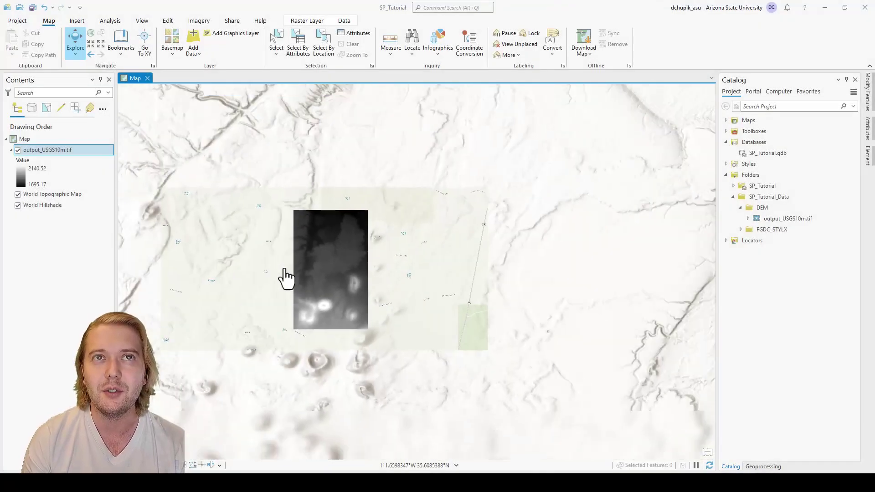
scroll(296, 273, down, 10)
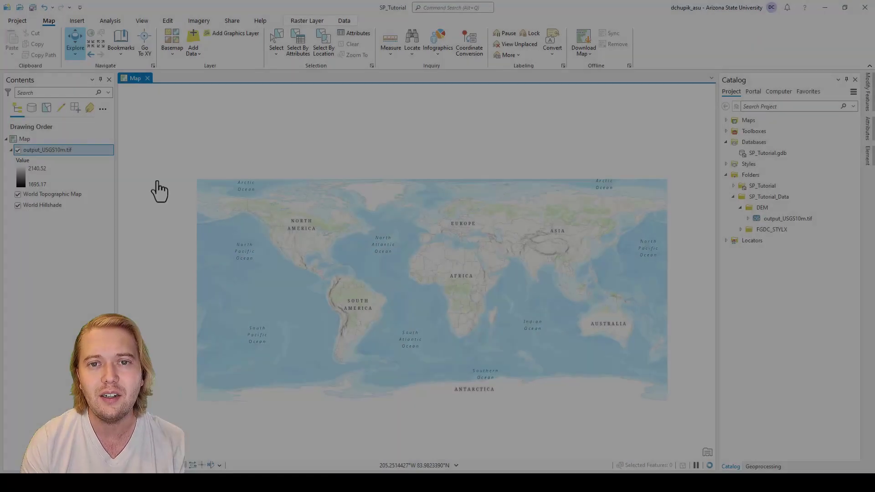
click(70, 142)
right_click(70, 141)
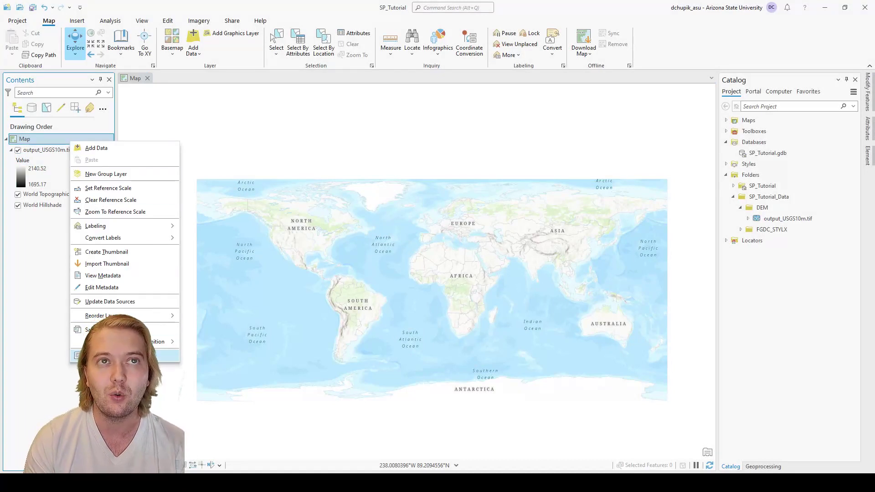
click(110, 329)
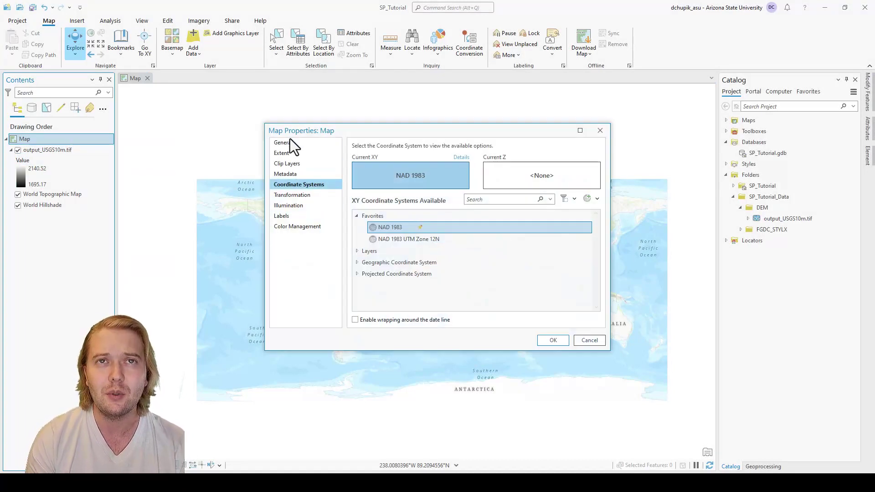
click(291, 142)
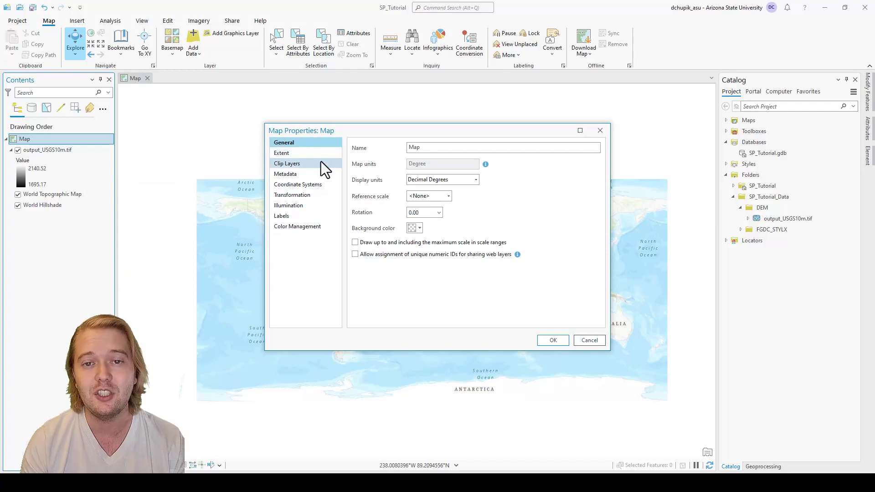
click(324, 186)
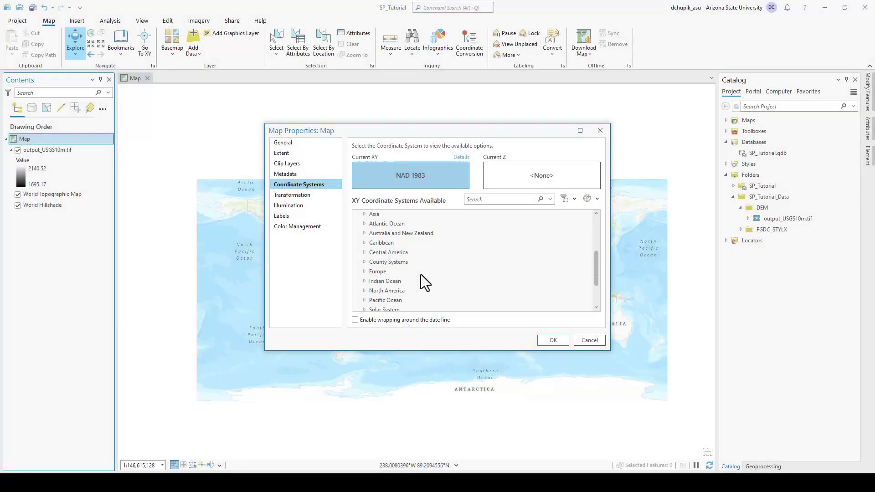
Select NAD 1983 UTM Zone 12N under Projected > UTM > NAD 1983 as the map's coordinate system.
scroll(412, 274, down, 2)
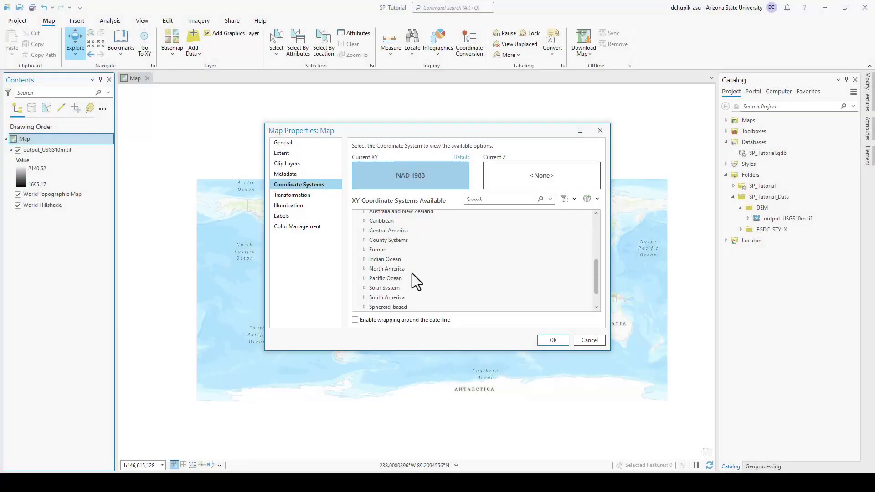
click(364, 294)
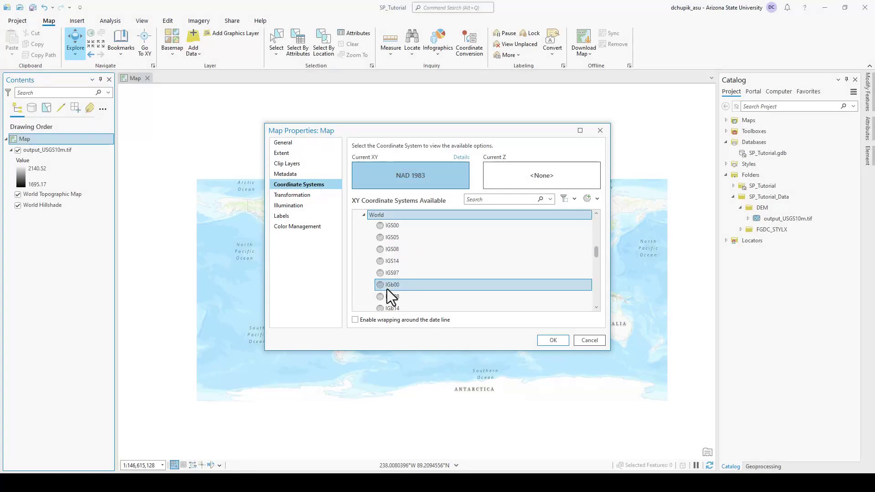
scroll(406, 265, down, 3)
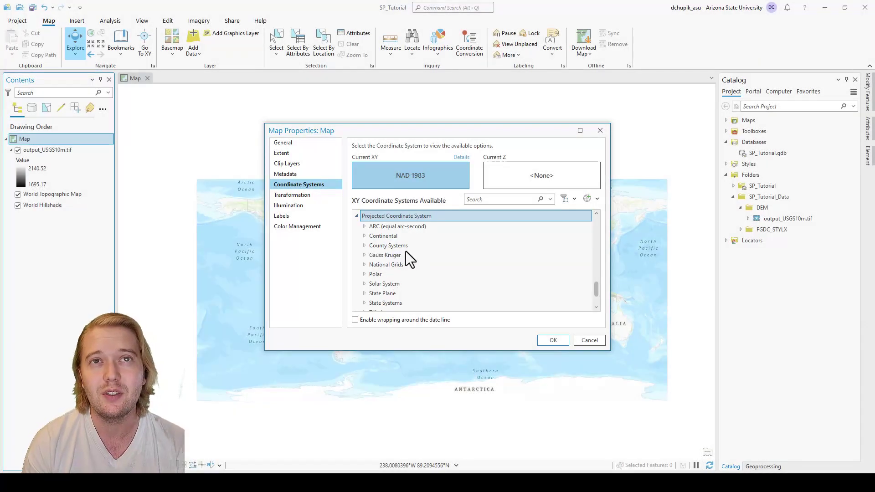
scroll(405, 253, down, 2)
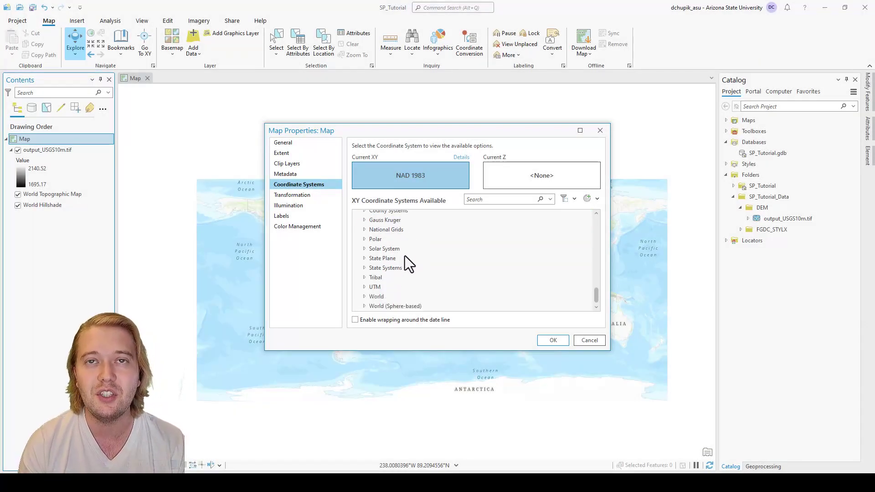
click(365, 287)
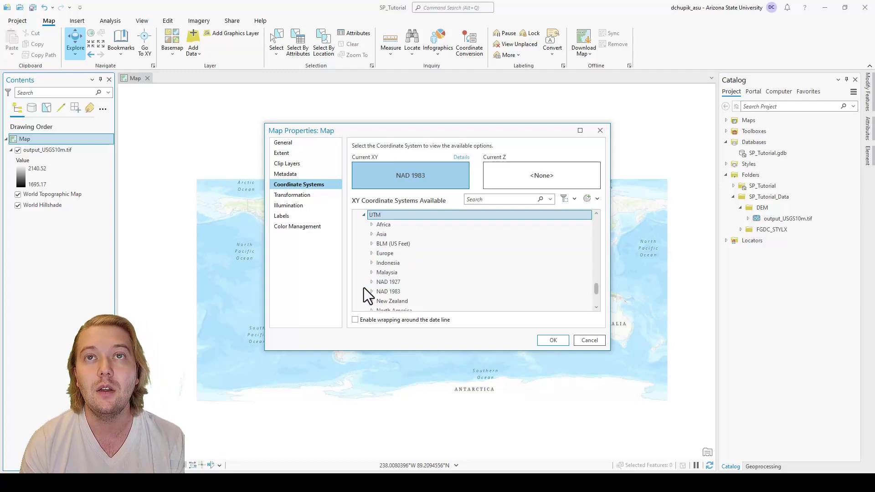
scroll(443, 259, down, 1)
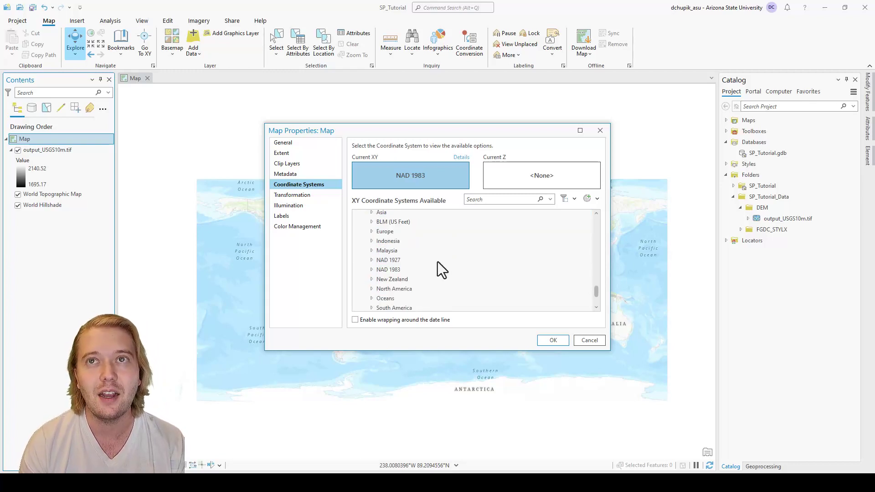
click(373, 270)
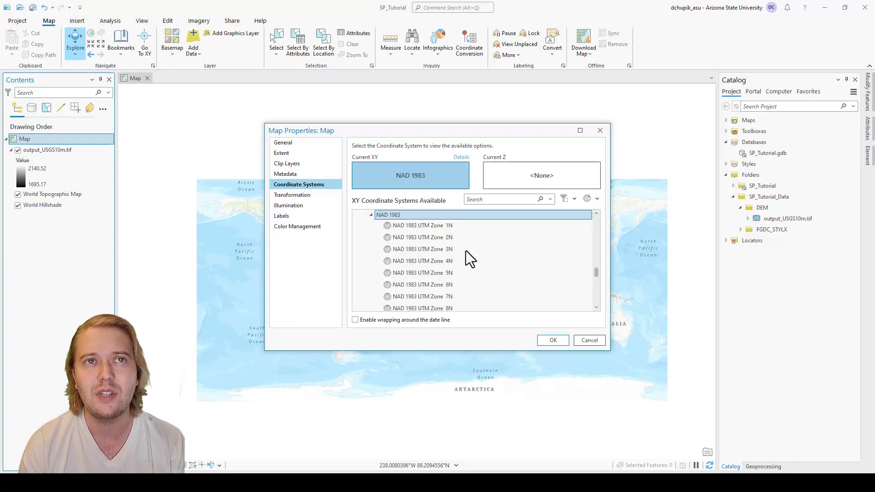
scroll(466, 237, down, 3)
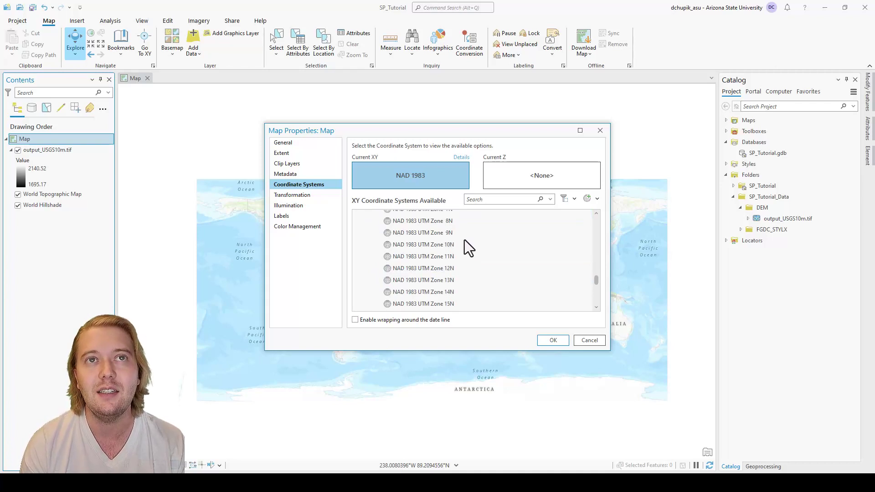
click(451, 269)
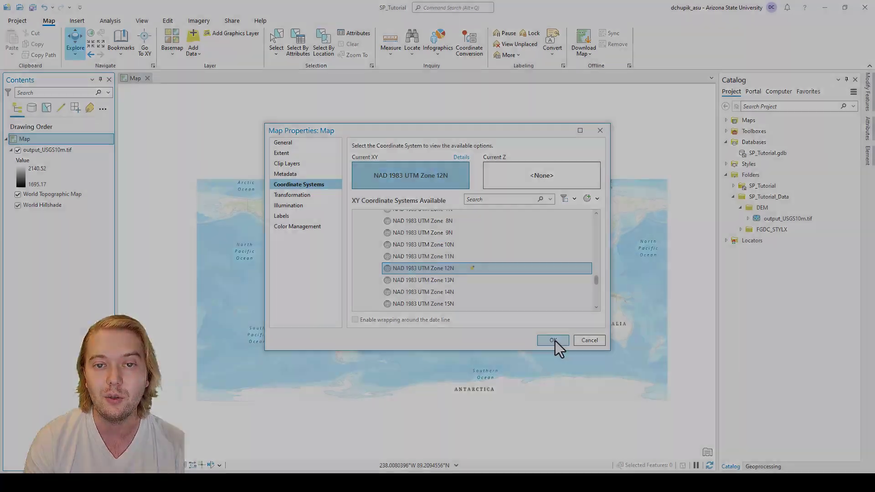
click(553, 341)
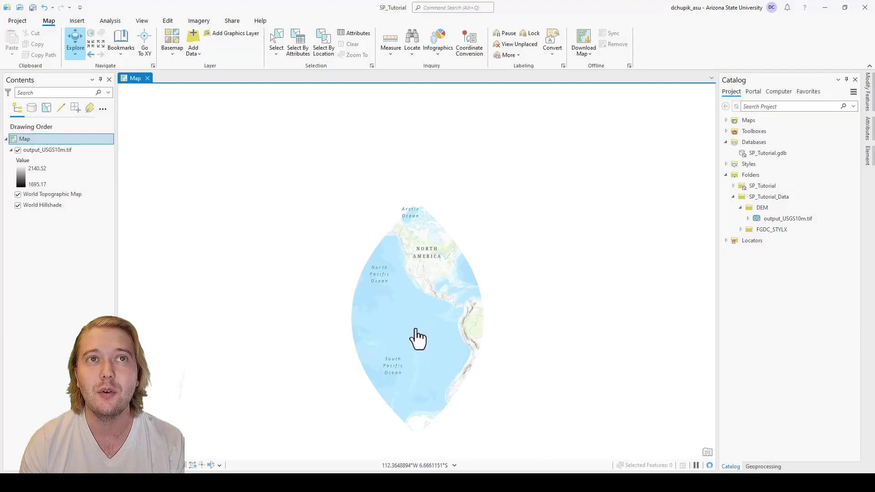
Zoom and pan the reprojected map to center on North America.
drag(416, 333, 414, 276)
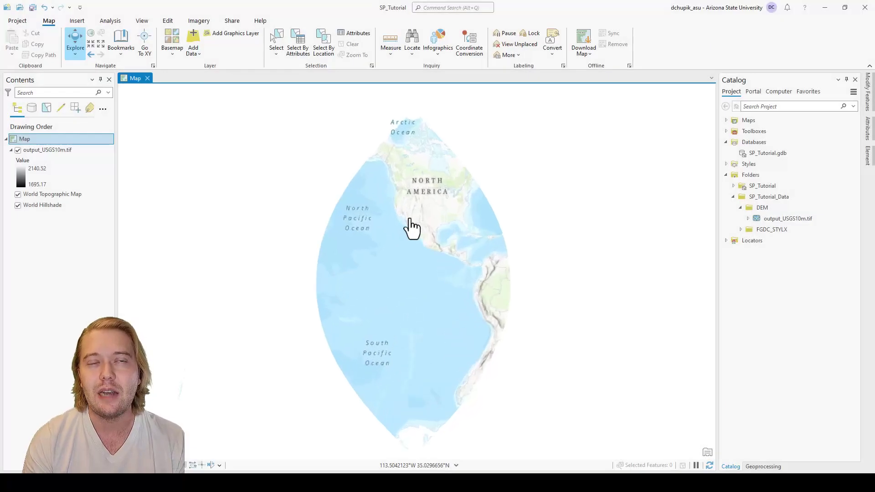
scroll(410, 226, up, 2)
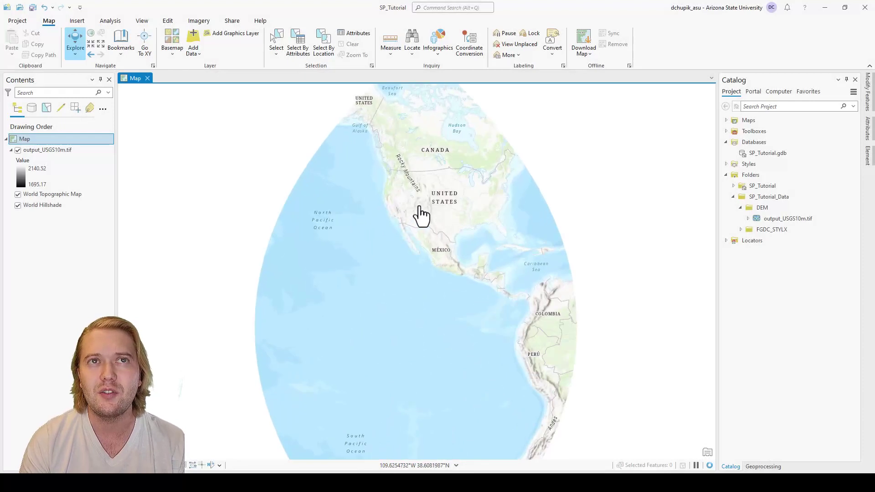
drag(419, 215, 403, 283)
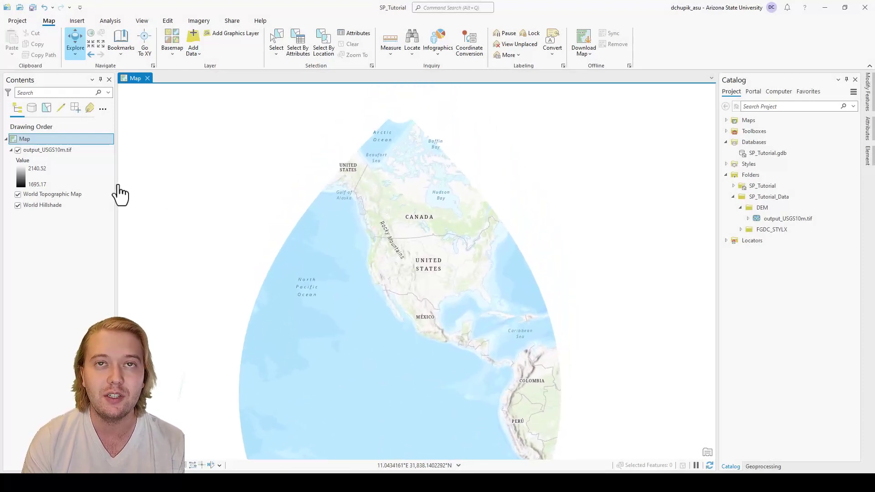
Zoom the map to the full extent of the output_USGS10m.tif layer.
right_click(85, 151)
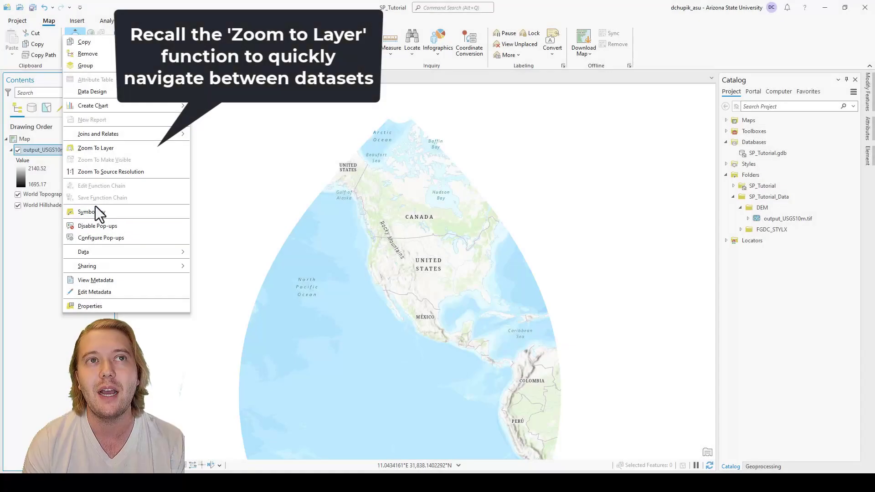
click(133, 152)
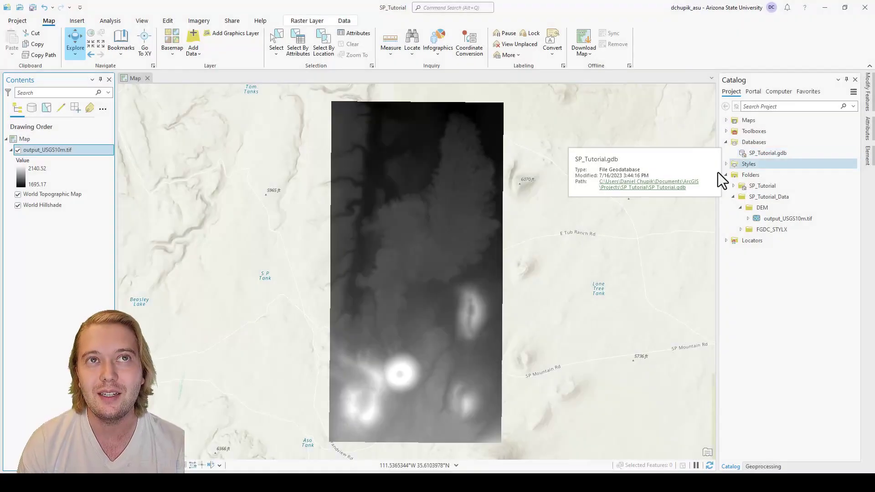
Start Data > Export Raster on output_USGS10m.tif and browse for the output location.
right_click(64, 154)
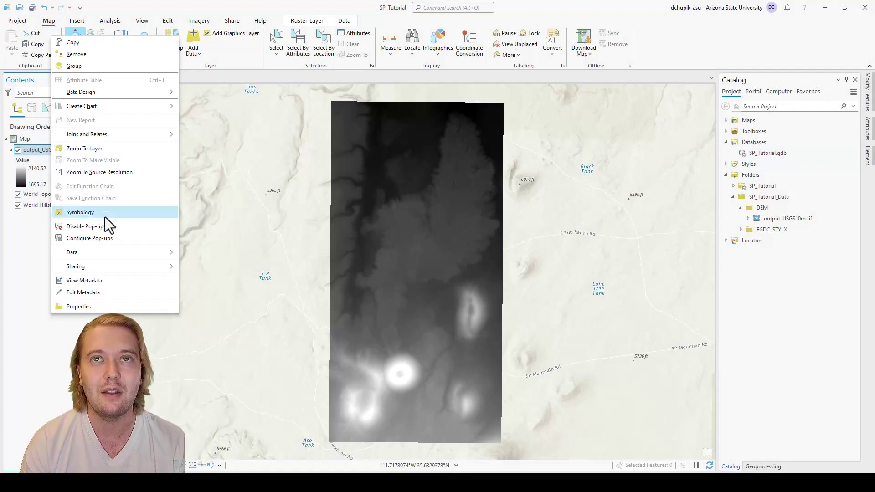
mouse_move(130, 256)
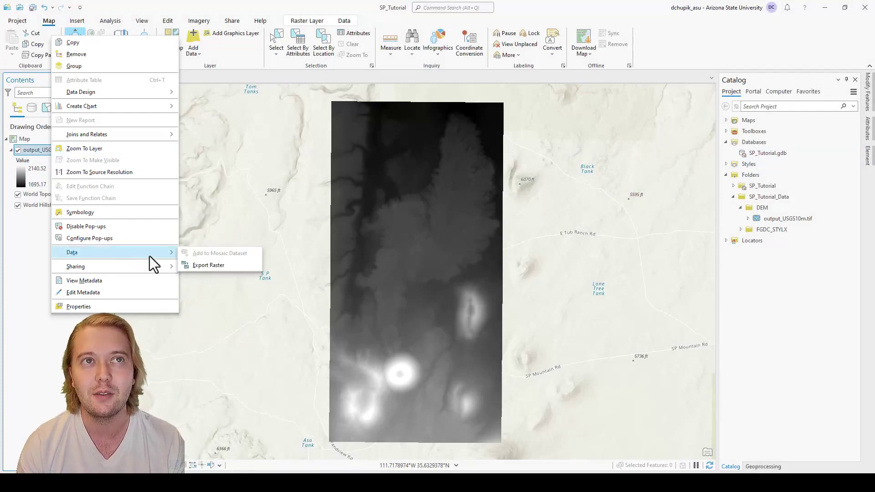
click(212, 264)
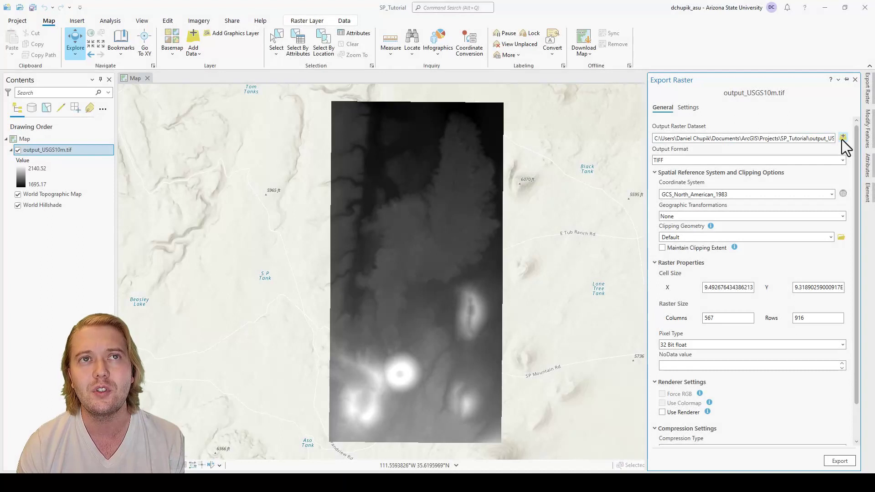
click(842, 137)
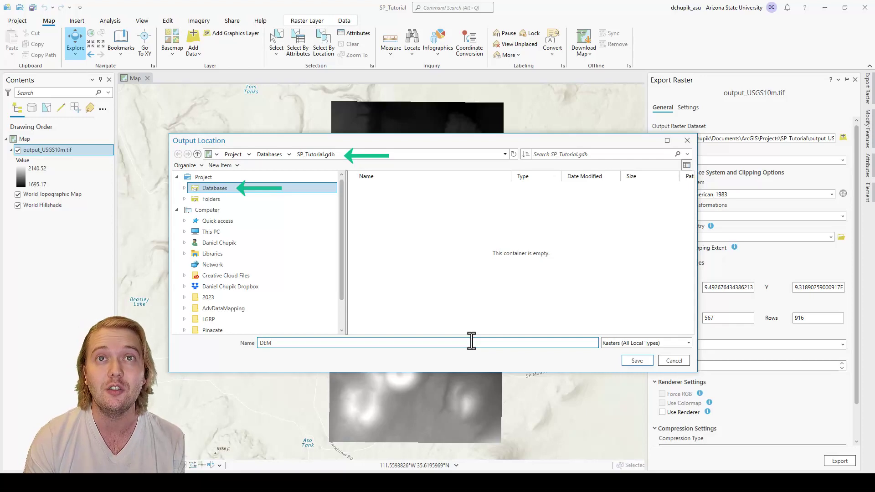
Name the output raster DEM10_NAD1983_12N in SP_Tutorial.gdb and confirm it.
text(10)
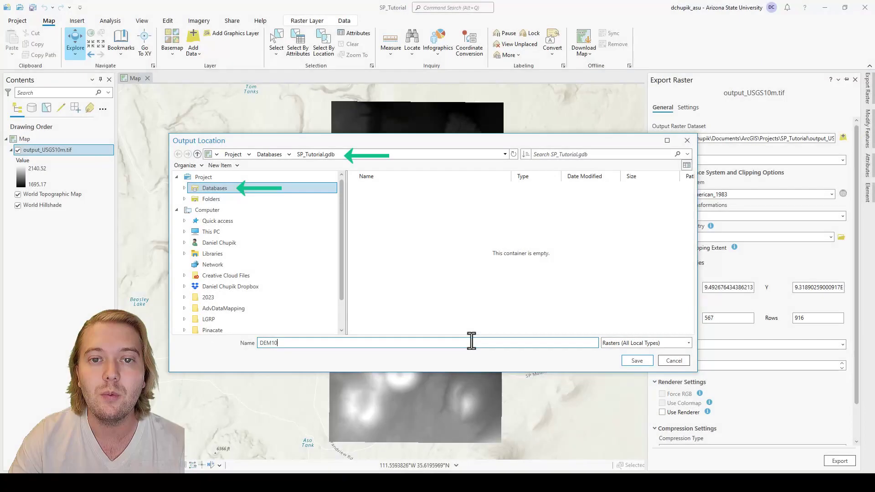
text(_)
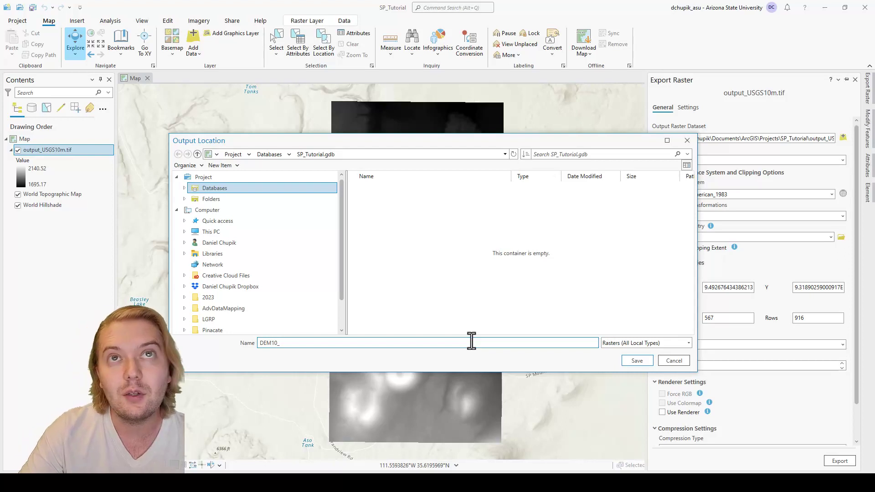
text(NAD)
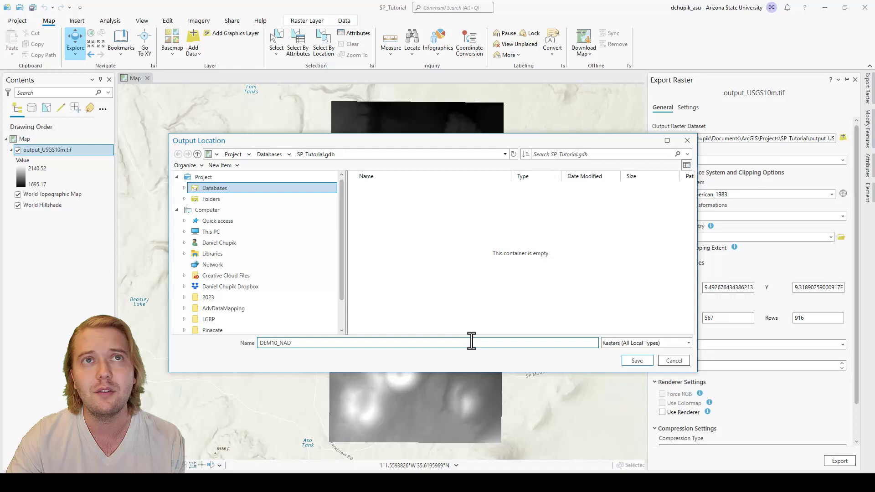
text(1983)
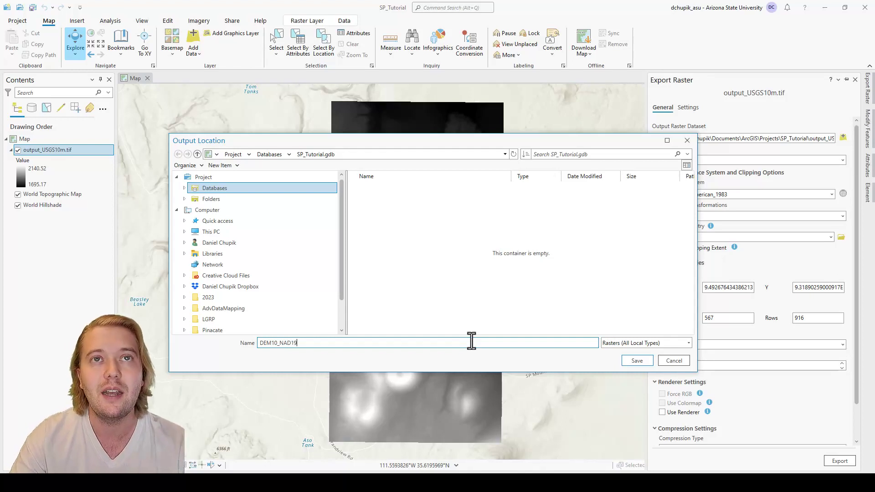
text(_12N)
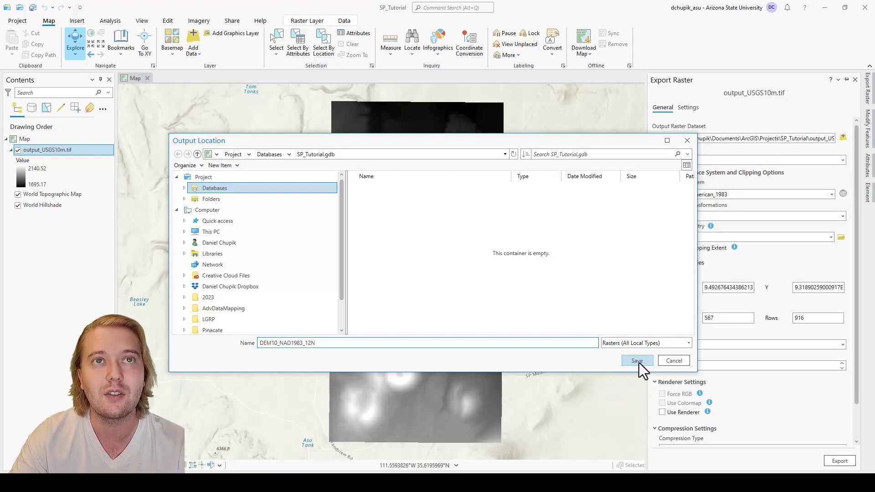
click(637, 360)
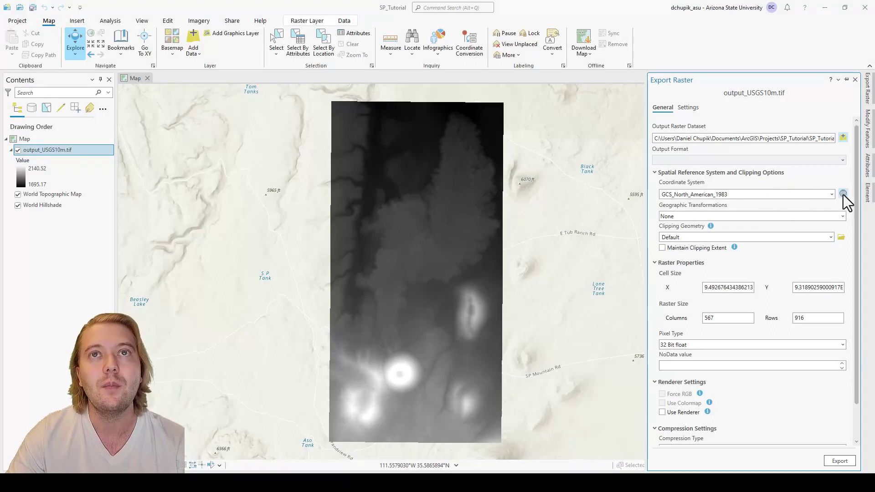
Set the export coordinate system to NAD 1983 UTM Zone 12N, giving a 516 × 1010 raster.
click(832, 195)
click(833, 195)
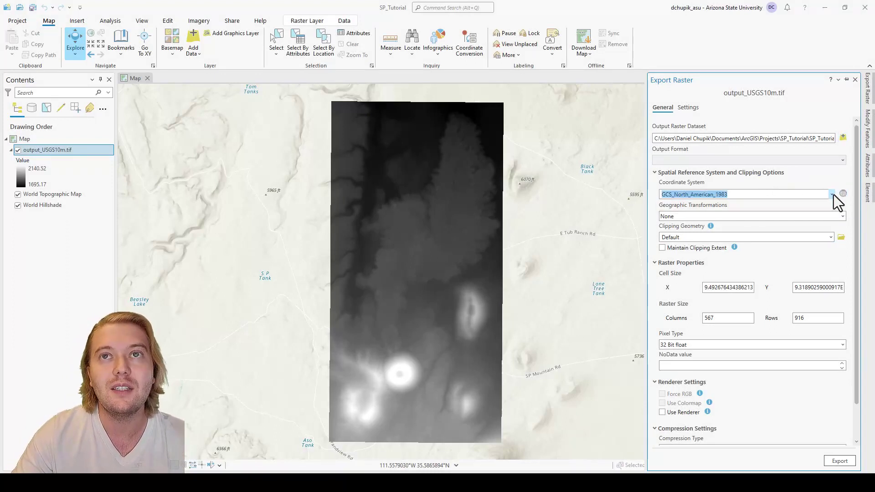
click(846, 193)
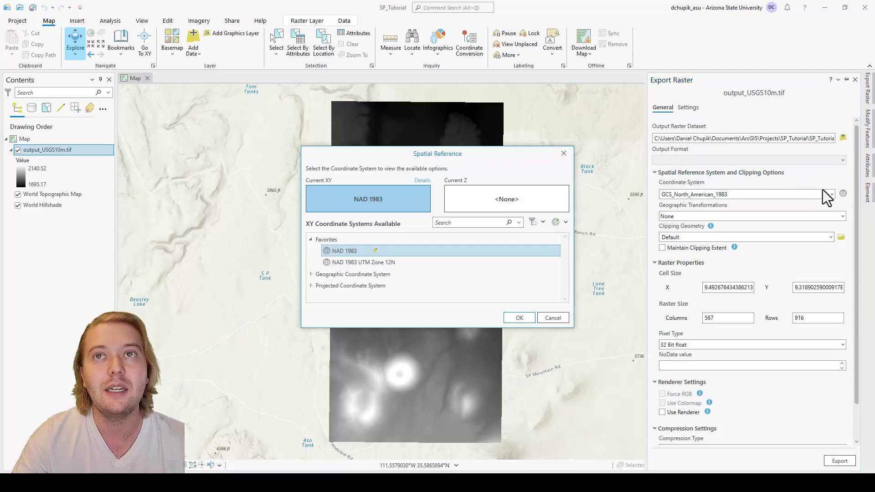
click(380, 263)
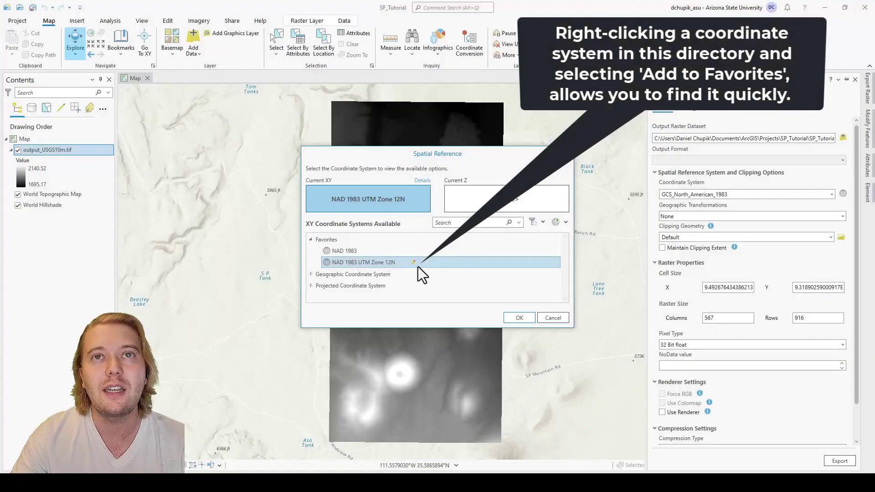
click(521, 316)
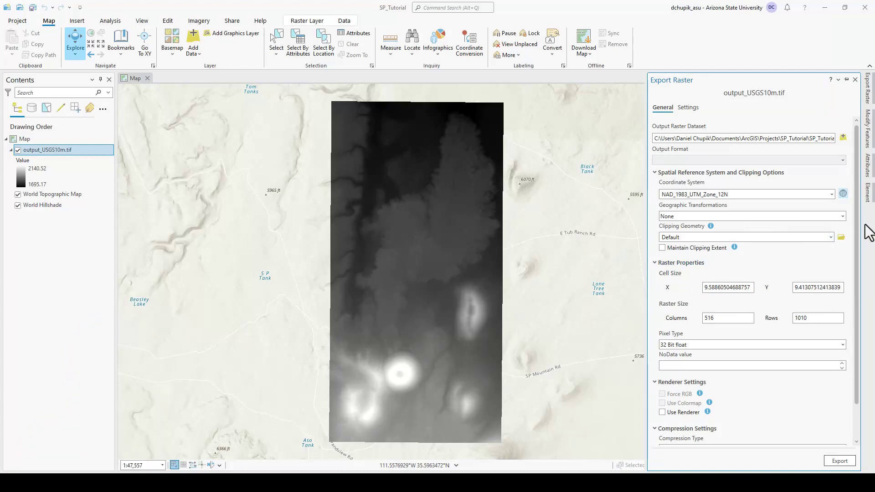
drag(856, 221, 855, 223)
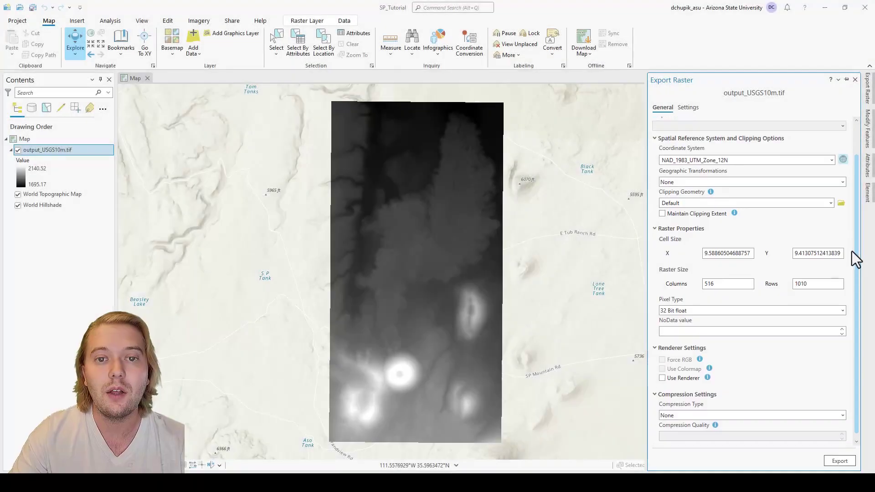
drag(853, 238, 850, 272)
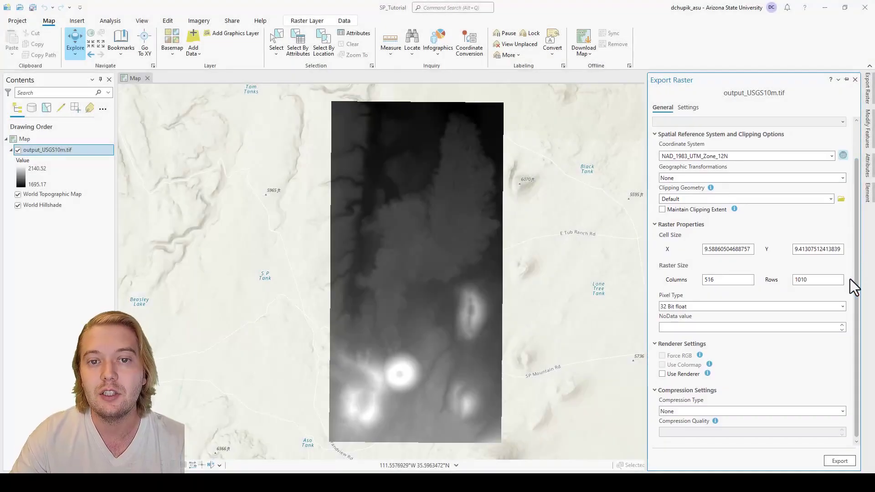
drag(856, 278, 863, 246)
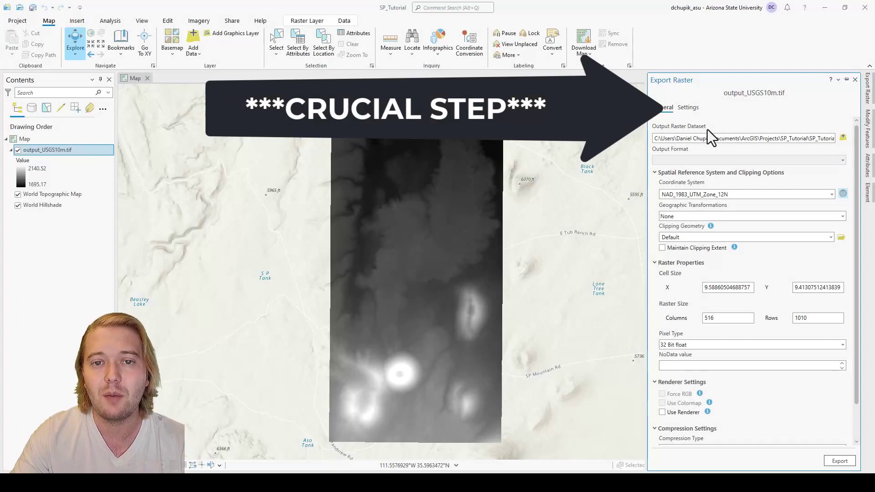
click(688, 107)
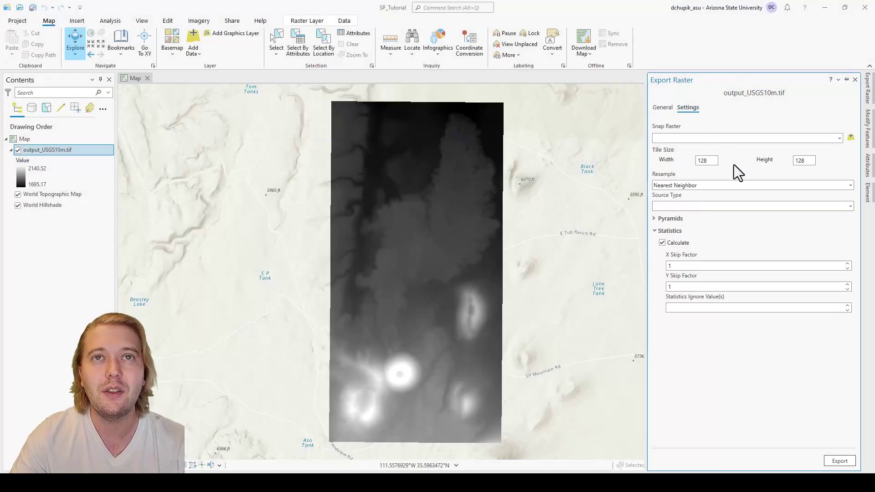
Choose Bilinear resampling and export DEM10_NAD1983_12N.
click(851, 186)
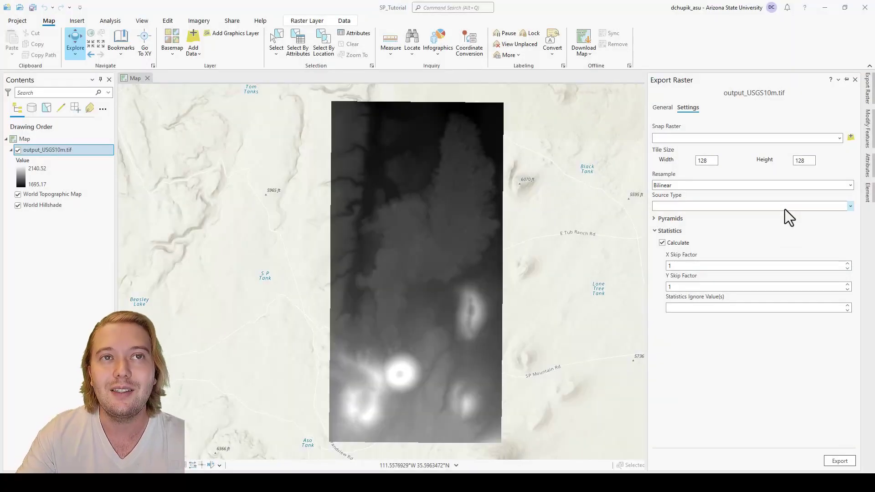
click(842, 461)
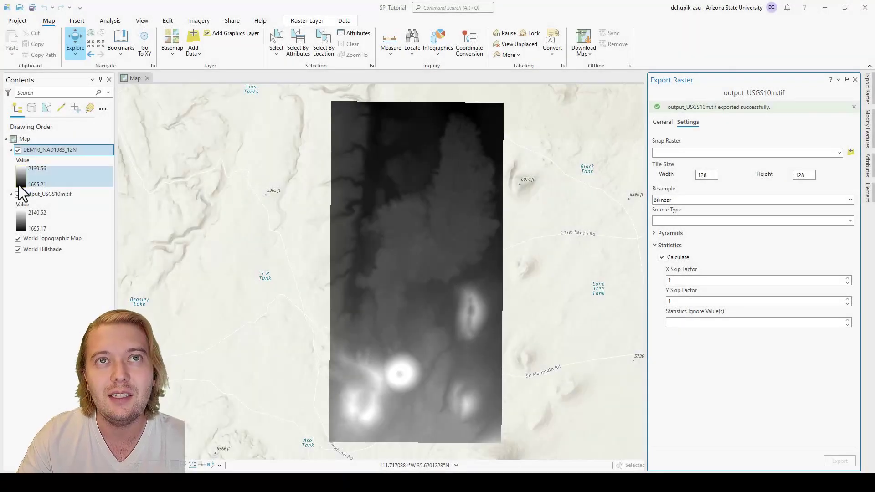
Toggle output_USGS10m.tif and DEM10_NAD1983_12N visibility to compare them, leaving both on.
click(18, 195)
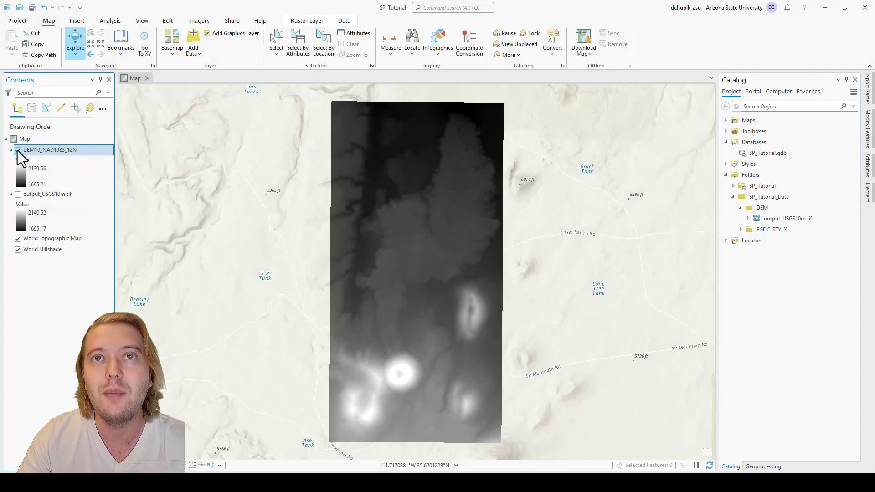
click(18, 150)
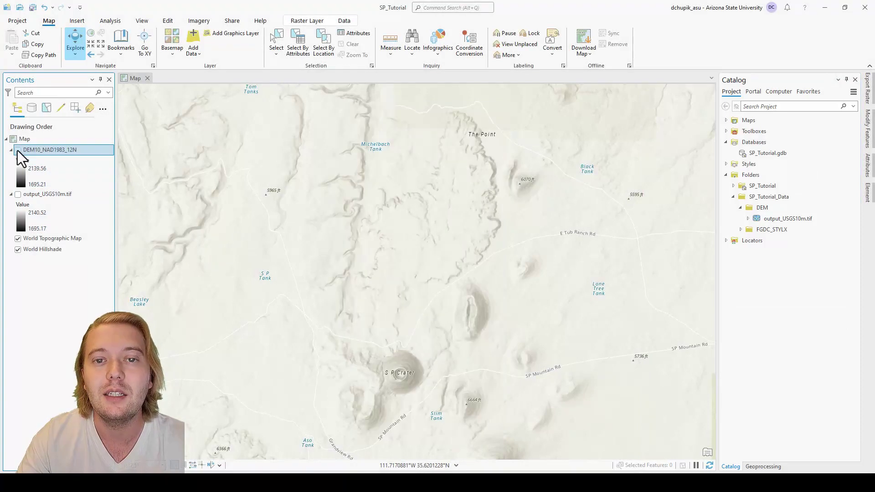
click(18, 194)
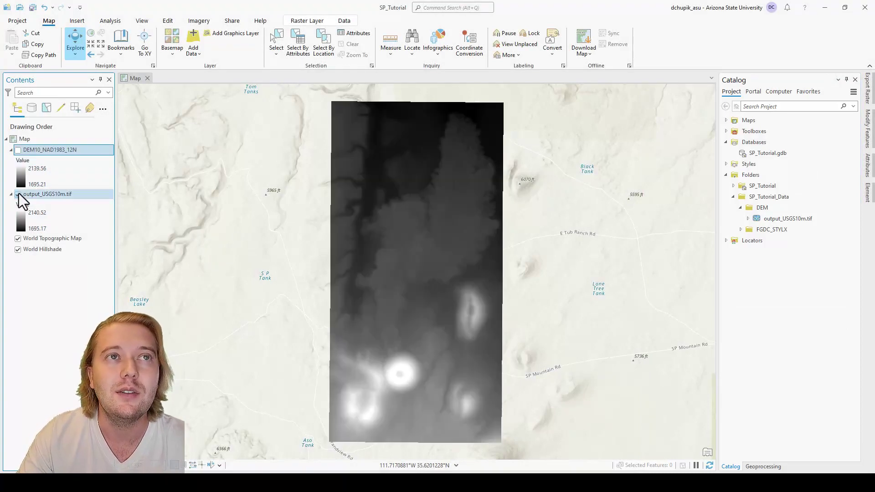
click(19, 194)
click(17, 150)
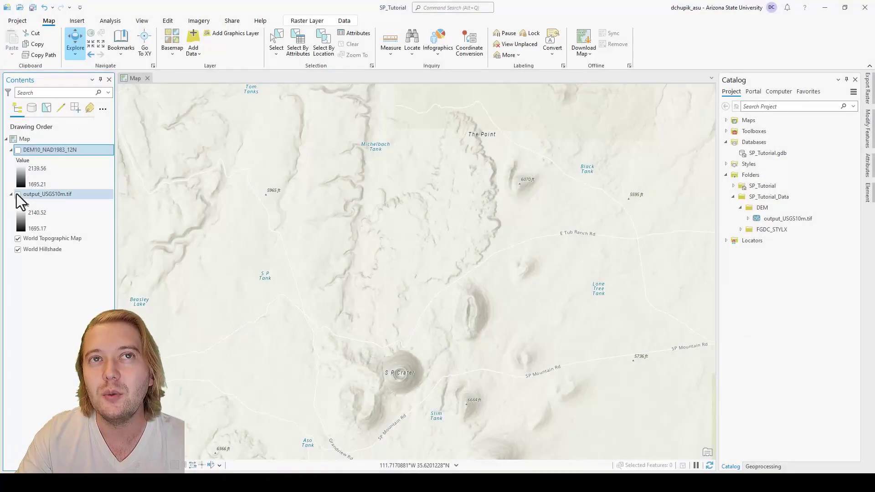
click(18, 194)
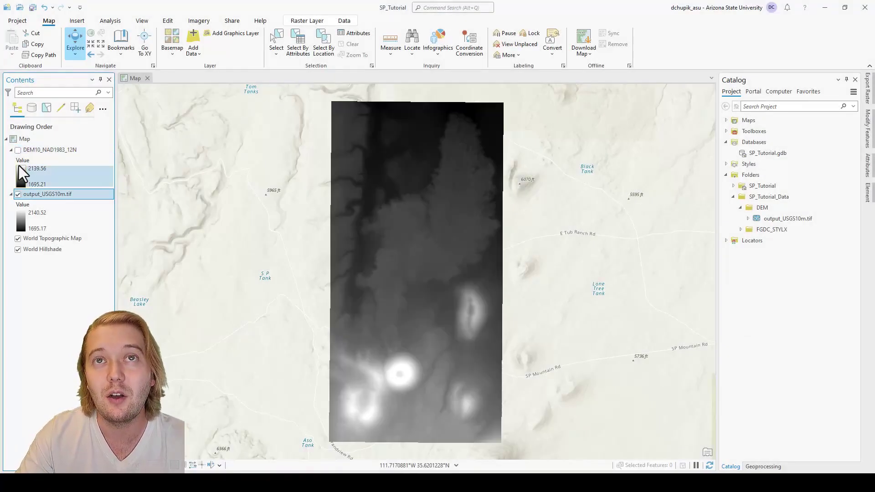
click(18, 150)
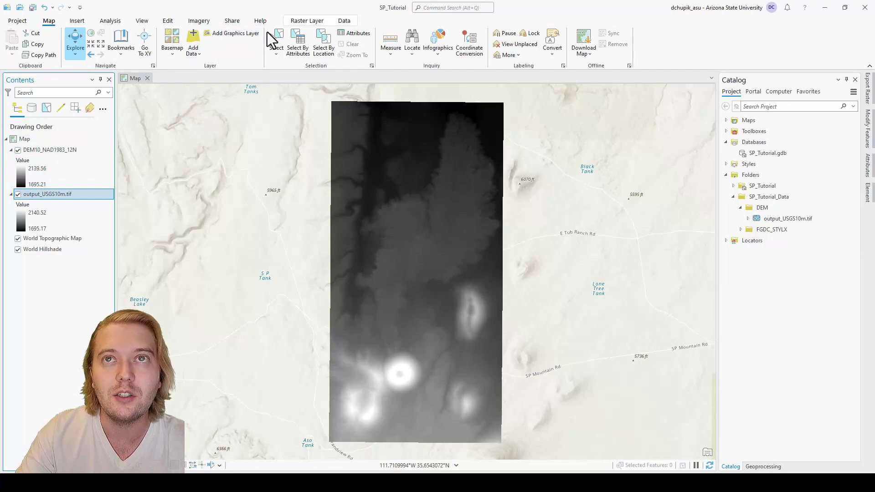
Select DEM10_NAD1983_12N, view its Raster Layer settings, and select SP_Tutorial.gdb in Catalog.
click(70, 151)
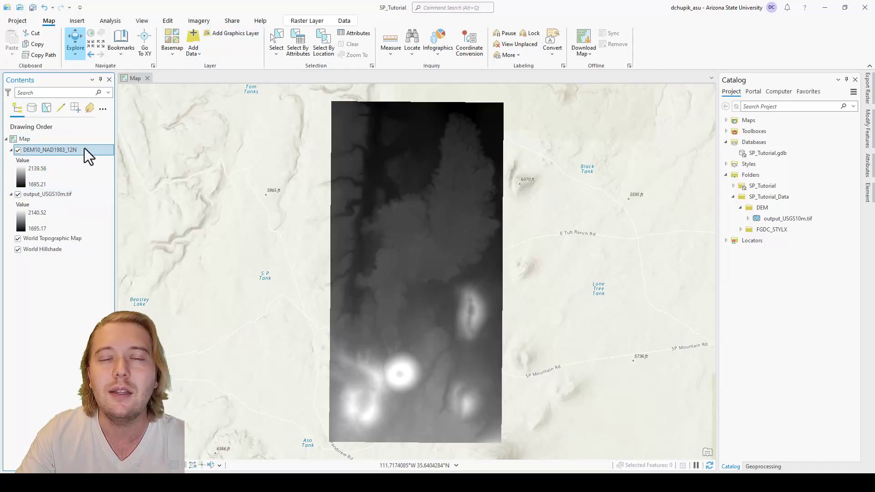
click(304, 21)
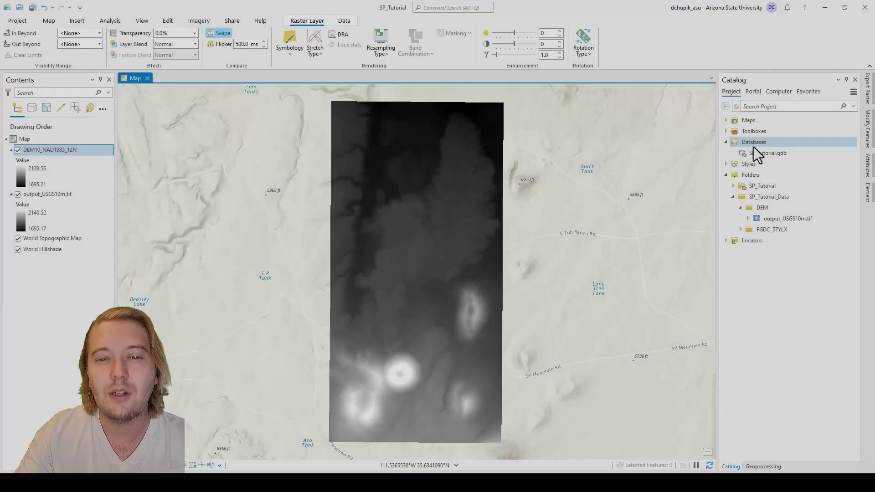
click(768, 153)
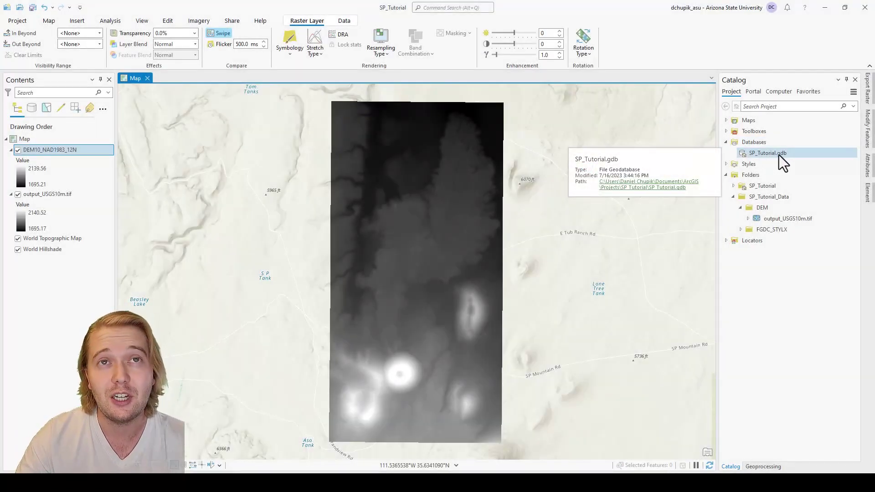
Refresh SP_Tutorial.gdb in Catalog so it lists DEM10_NAD1983_12N.
click(49, 20)
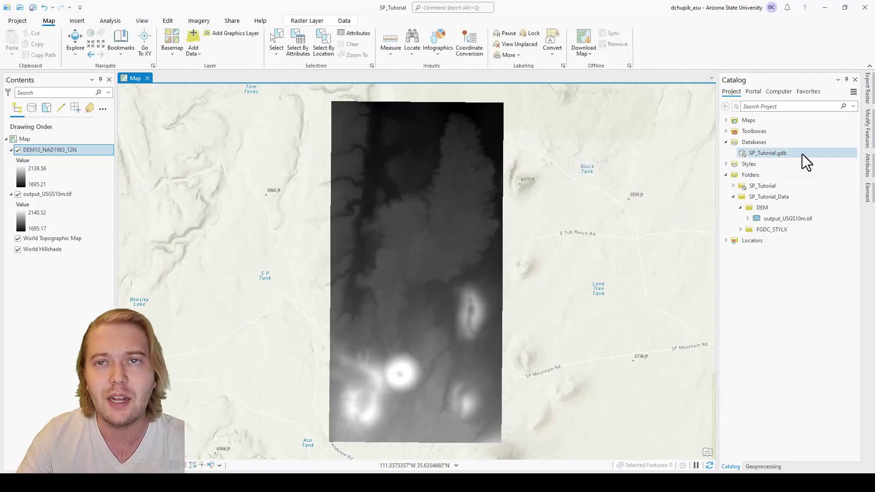
mouse_move(800, 155)
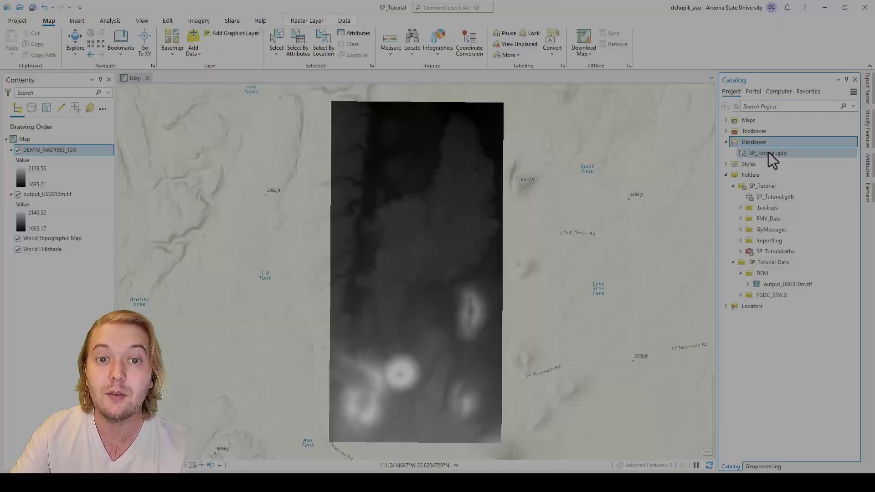
right_click(768, 152)
click(674, 287)
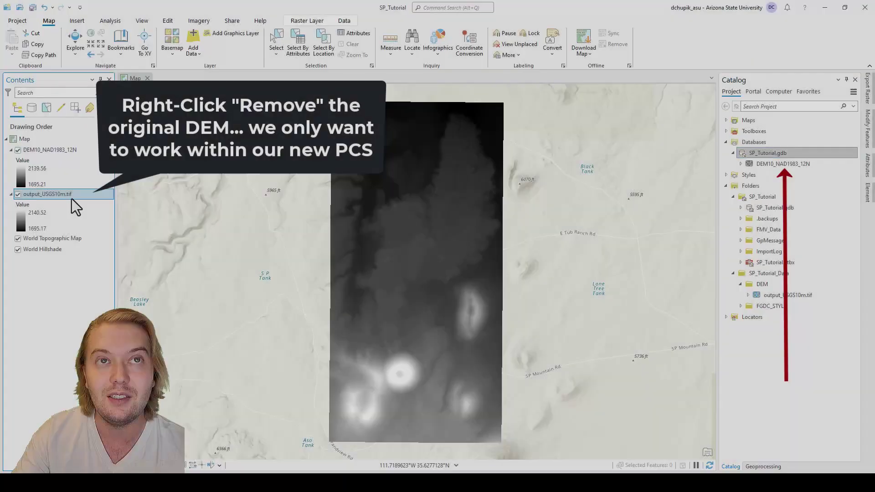
Remove output_USGS10m.tif from the map and bring up the DEM10_NAD1983_12N layer's context menu.
right_click(71, 194)
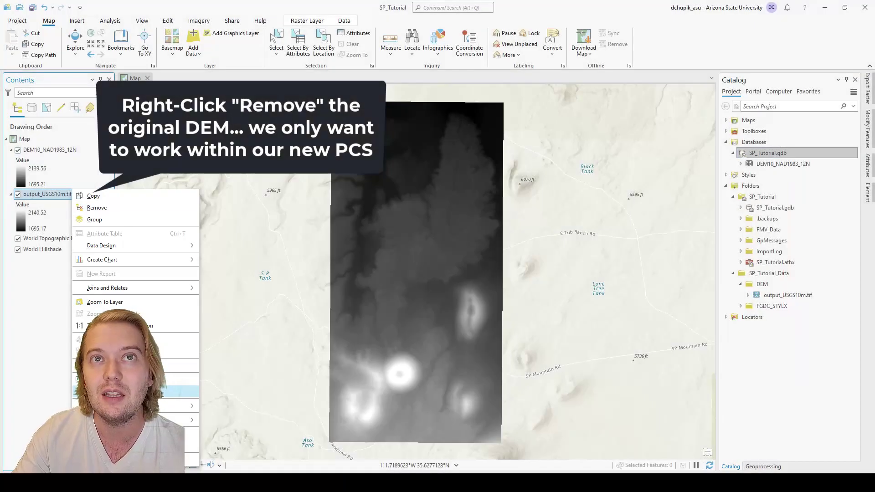
click(121, 209)
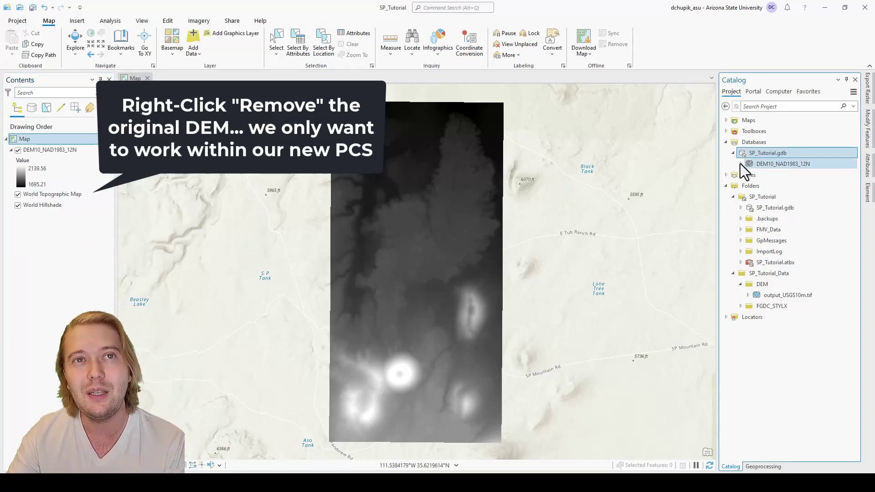
right_click(72, 151)
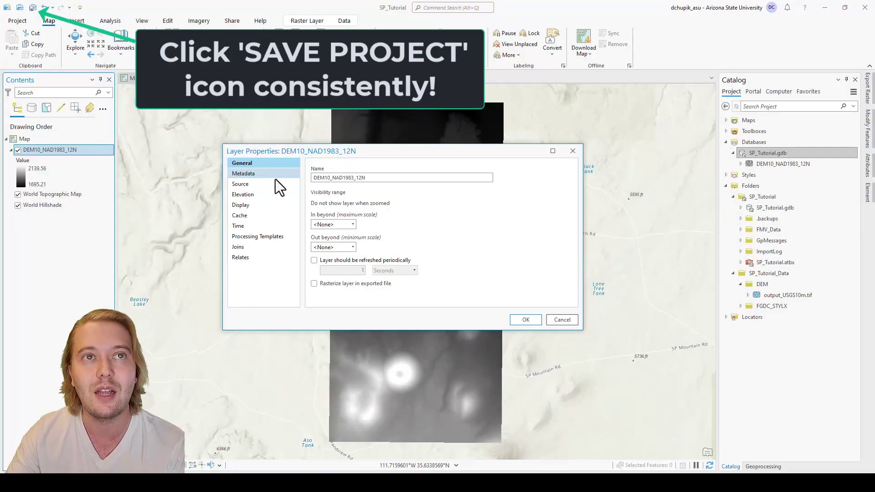
Inspect DEM10_NAD1983_12N's source spatial reference, confirming NAD 1983 UTM Zone 12N (WKID 26912), Transverse Mercator.
click(275, 181)
click(277, 174)
click(272, 184)
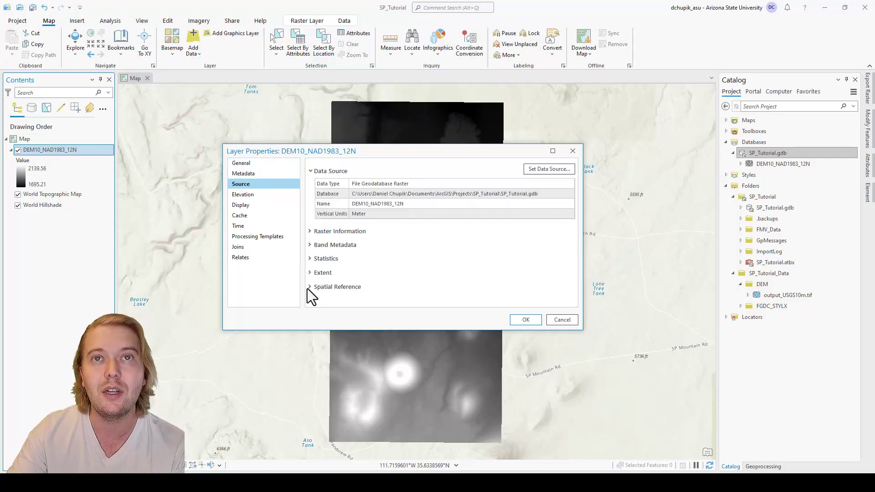
click(309, 288)
scroll(547, 237, down, 2)
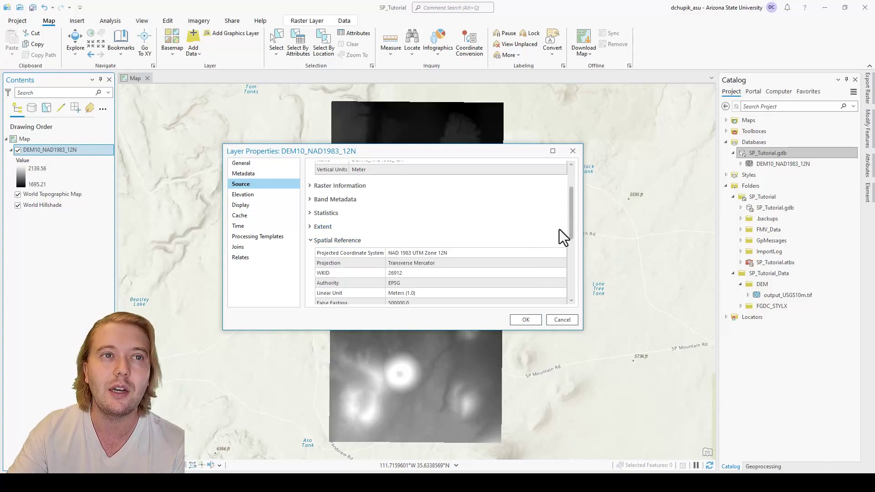
scroll(571, 222, down, 3)
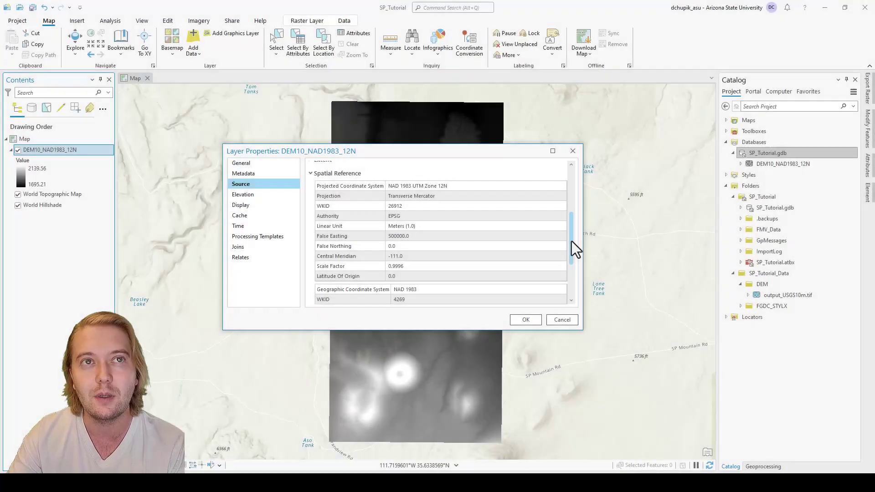